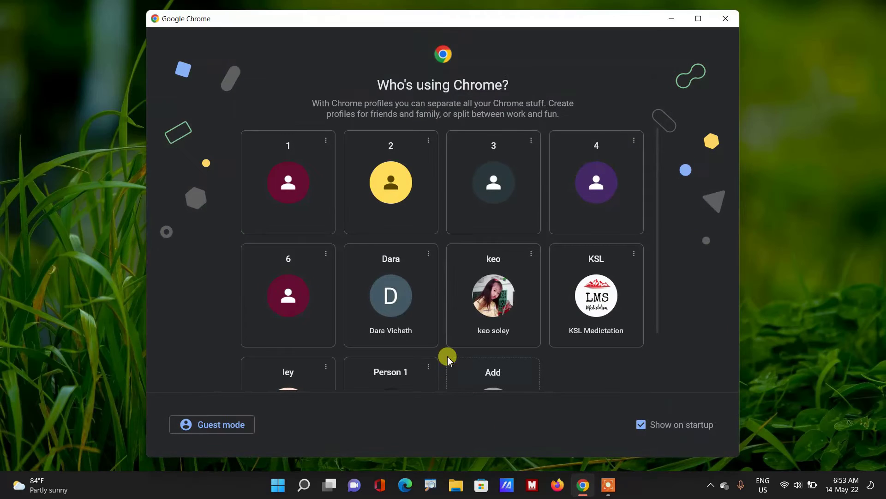
Step: Open a Chrome window for one of the existing profiles
scroll(659, 243, "down", 3)
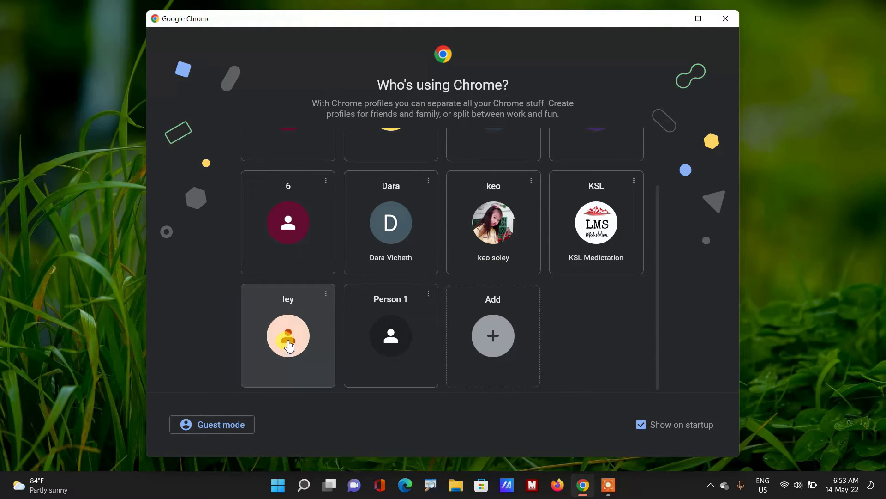
left_click(289, 345)
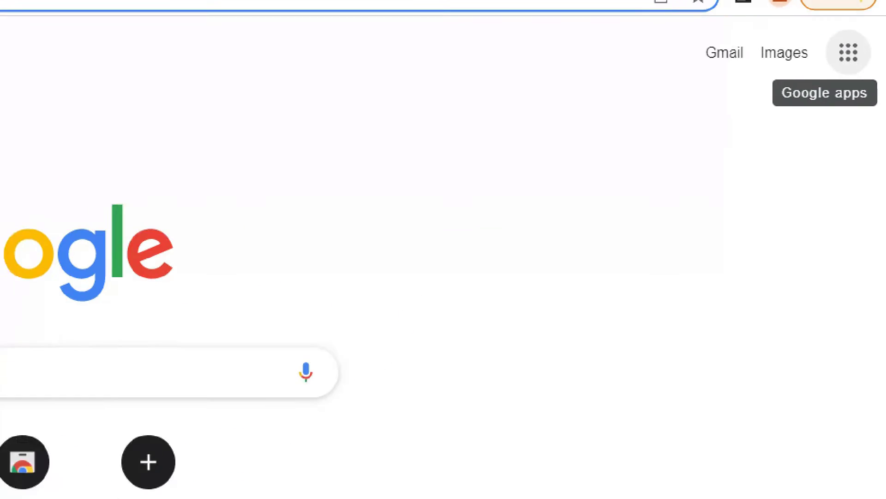
mouse_move(864, 0)
left_mouse_down()
mouse_move(767, 0)
mouse_move(821, 73)
mouse_move(867, 27)
left_mouse_up()
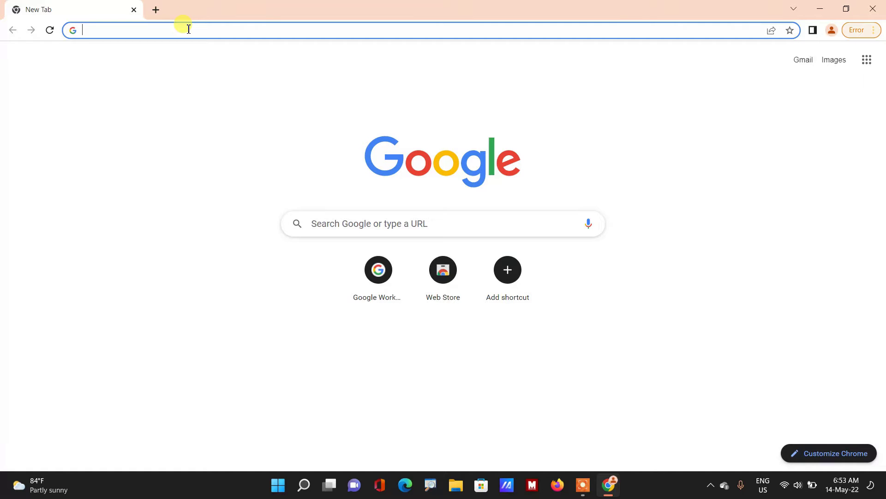
type("www")
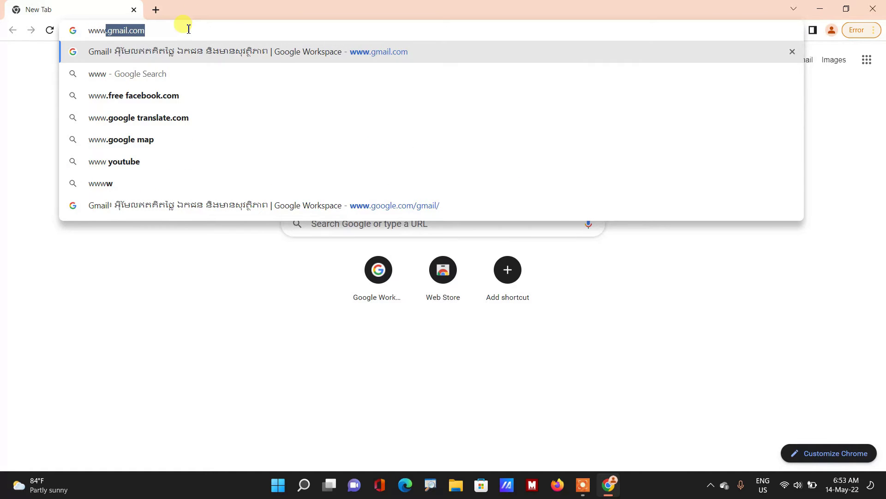
key("Right")
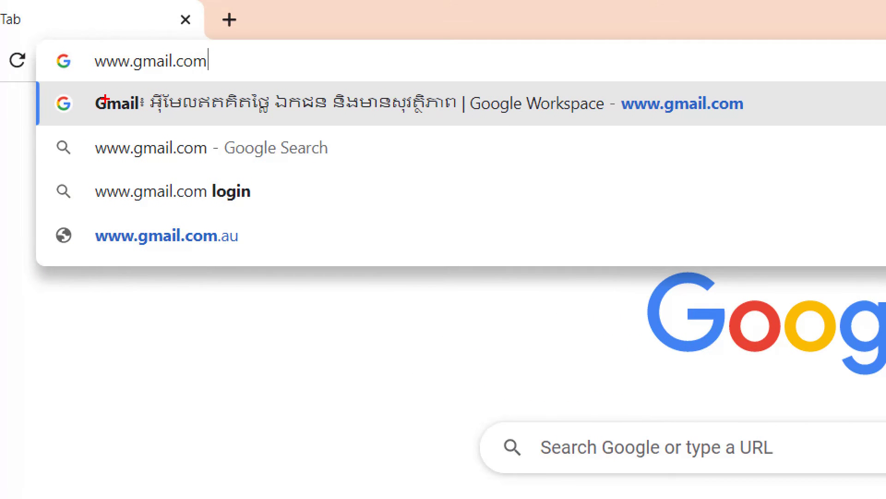
left_click_drag(19, 43, 89, 43)
mouse_move(162, 73)
left_mouse_down()
mouse_move(233, 52)
mouse_move(90, 47)
mouse_move(90, 80)
mouse_move(91, 70)
left_mouse_up()
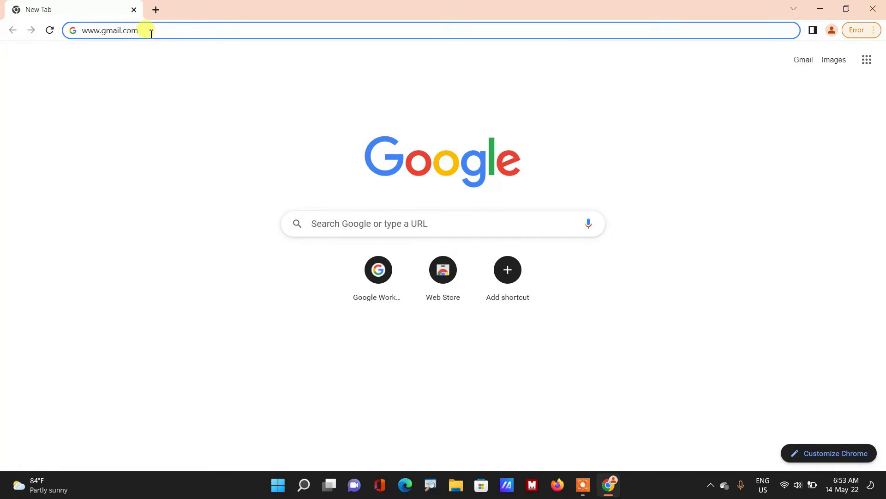
key("Return")
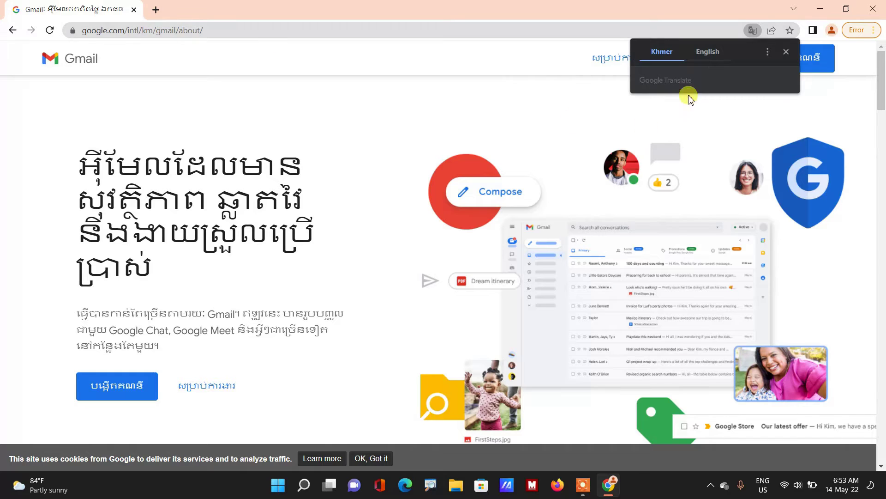
Step: Translate the Gmail welcome page into English and choose Create an account
left_click(708, 52)
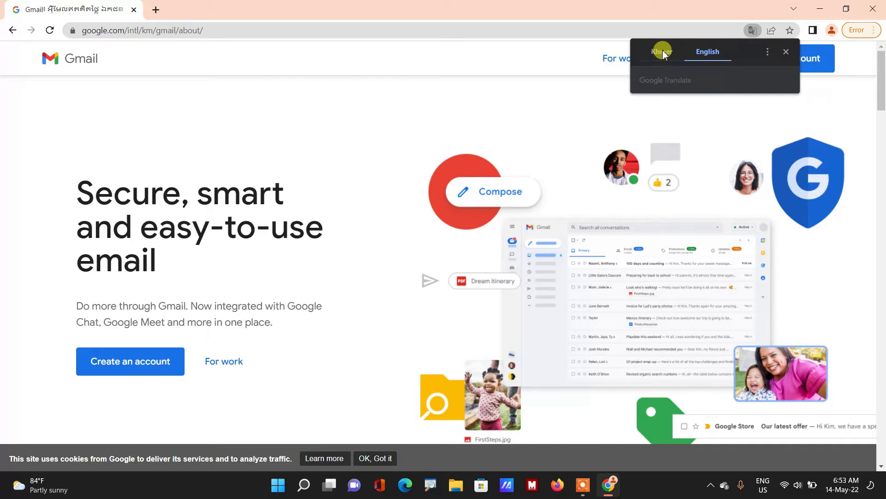
left_click(786, 52)
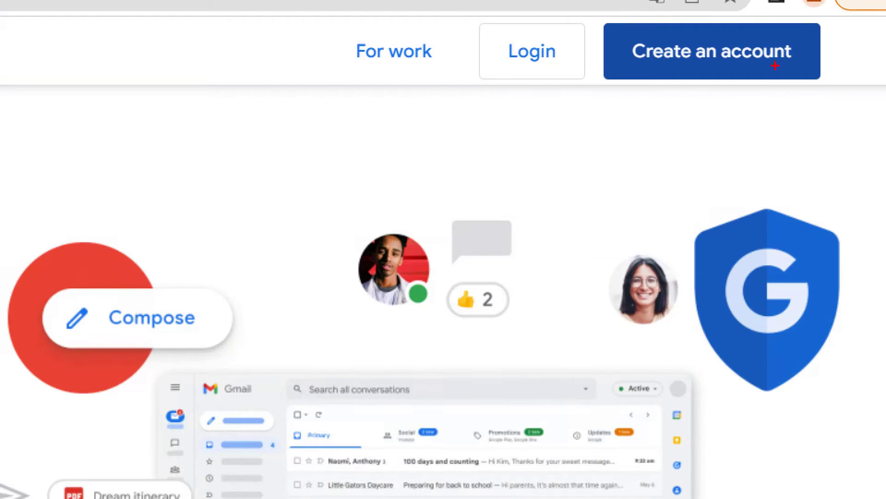
mouse_move(657, 72)
left_mouse_down()
mouse_move(801, 62)
mouse_move(709, 37)
left_mouse_up()
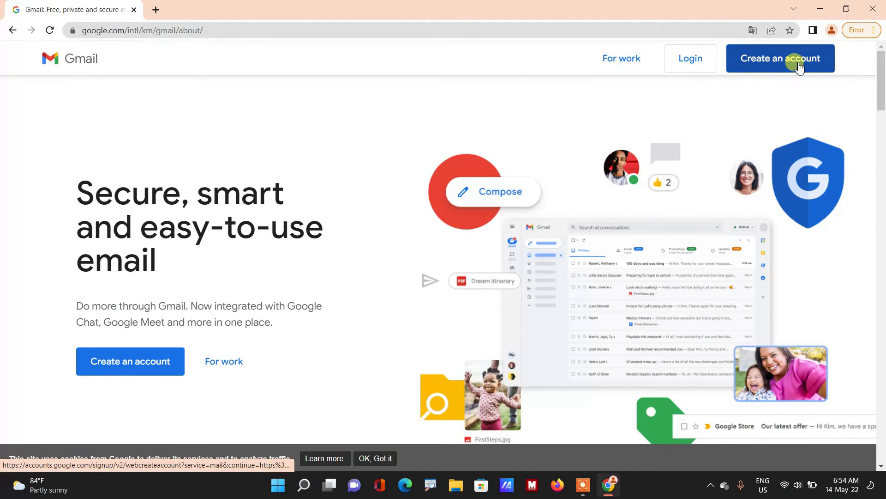
left_click(745, 59)
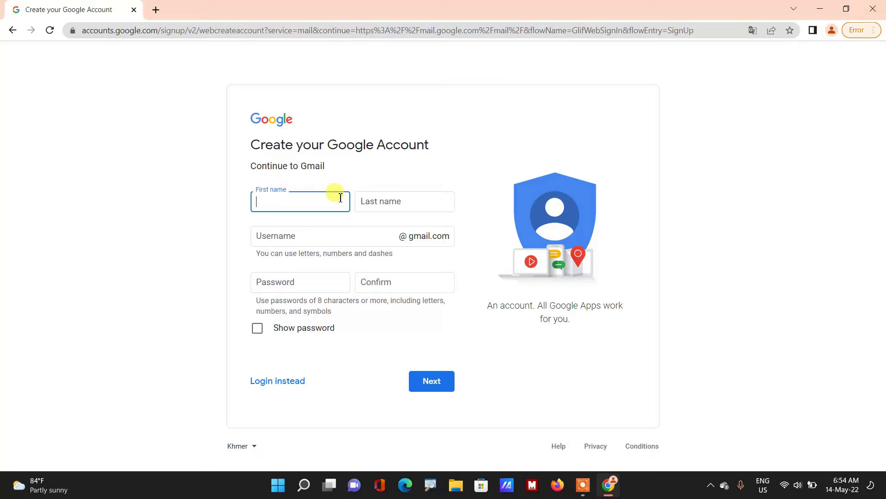
Step: Enter the first name, last name and a desired username, which turns out to be taken
key("Tab")
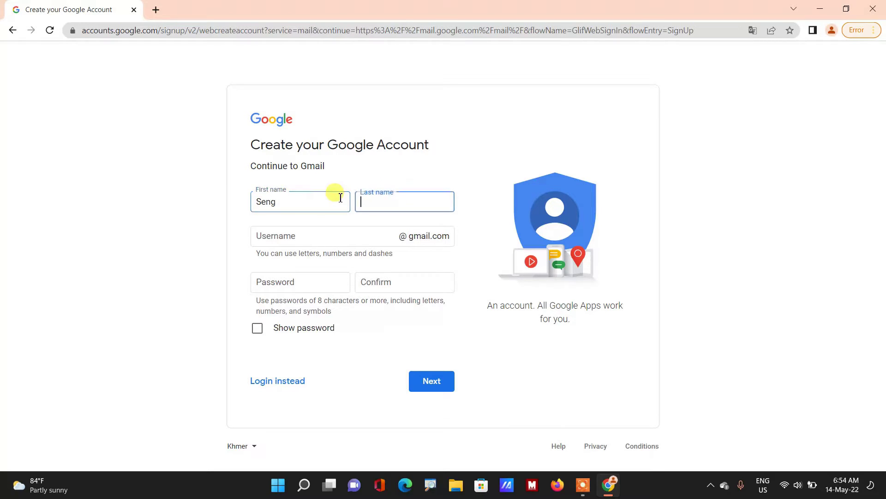
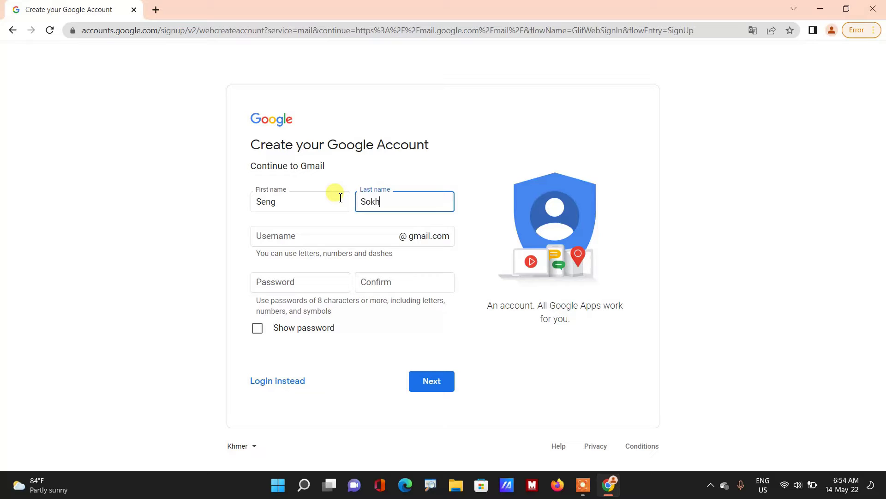
left_click(266, 233)
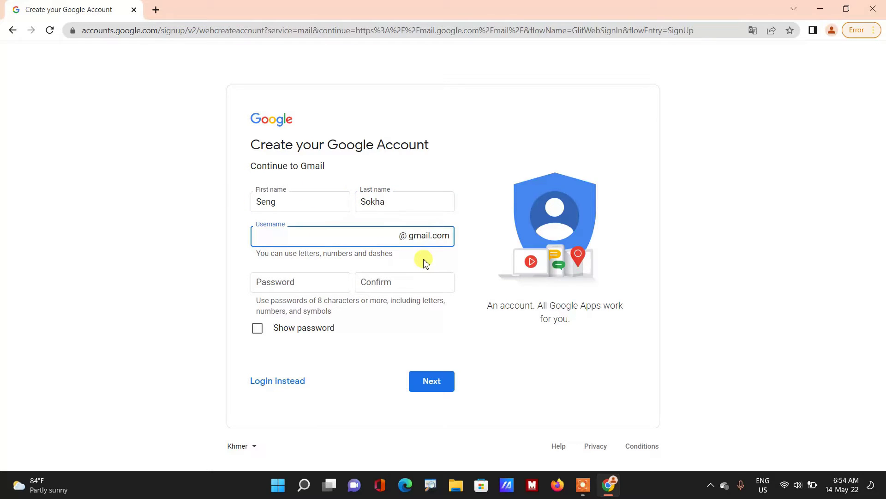
left_click(318, 283)
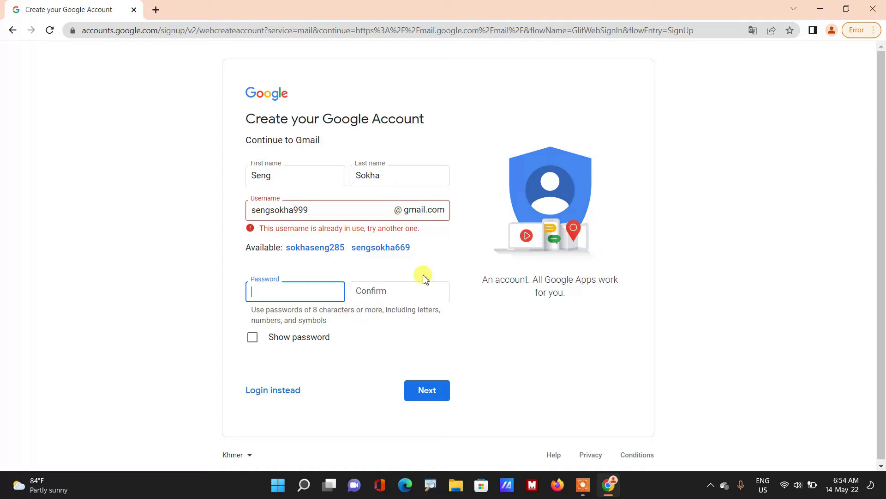
Step: Try username endings 007, then 123456, then 558 until the name is accepted
left_click(326, 212)
key("BackSpace")
key("BackSpace")
key("BackSpace")
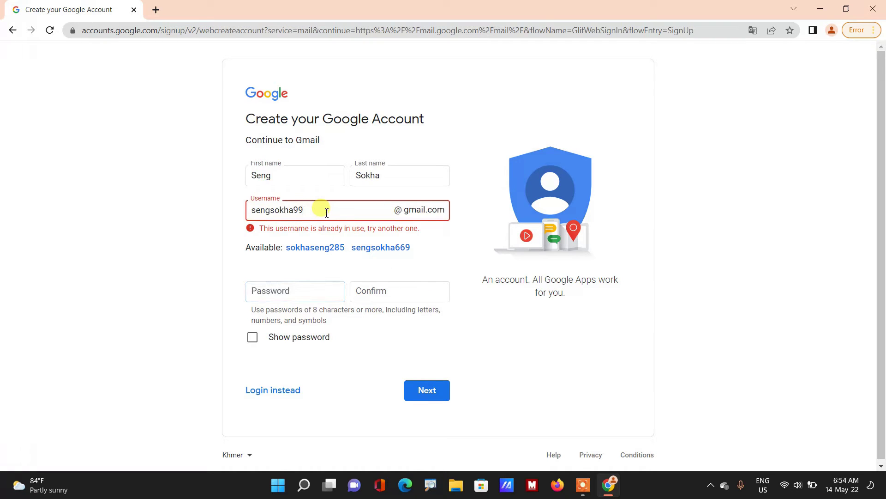
type("007")
left_click(435, 253)
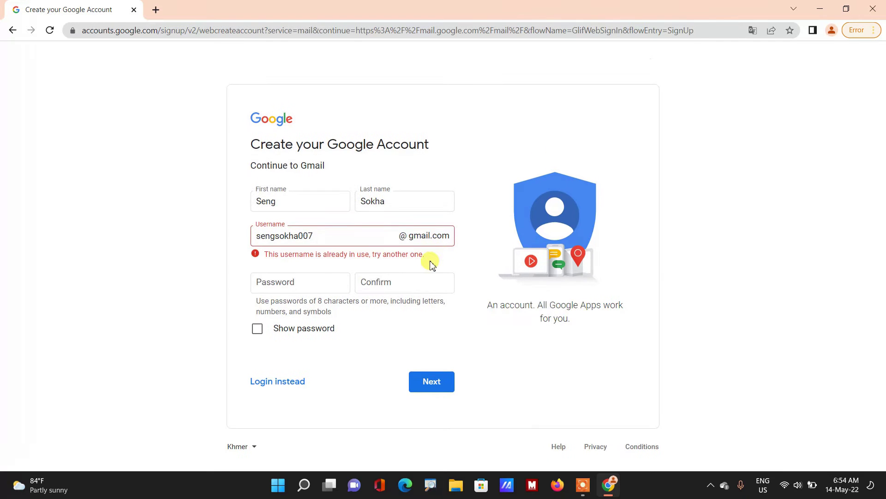
left_click(328, 233)
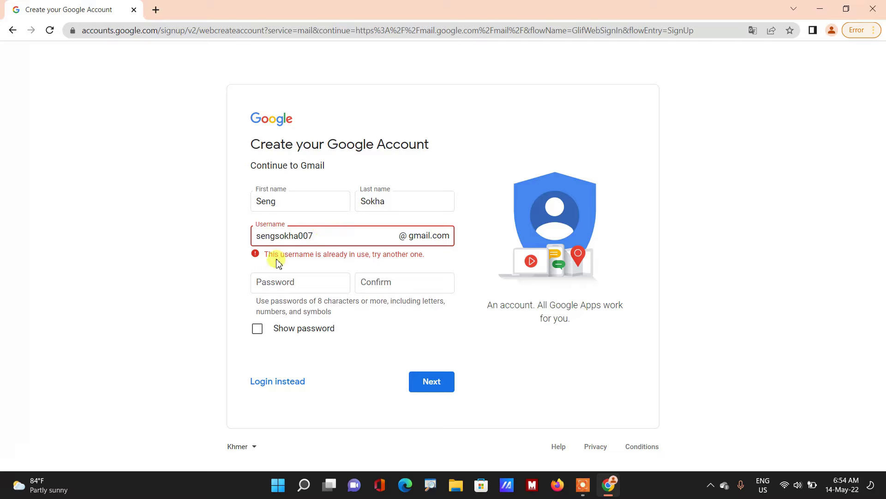
key("BackSpace")
key("BackSpace")
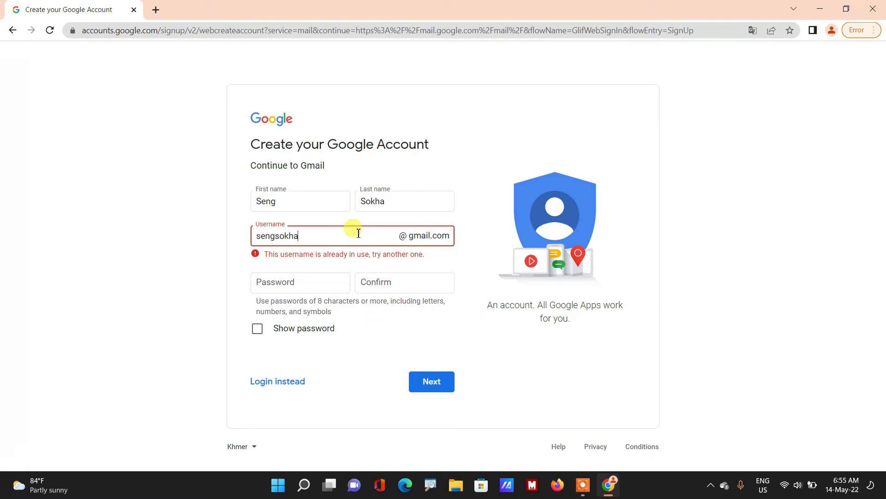
type("123456")
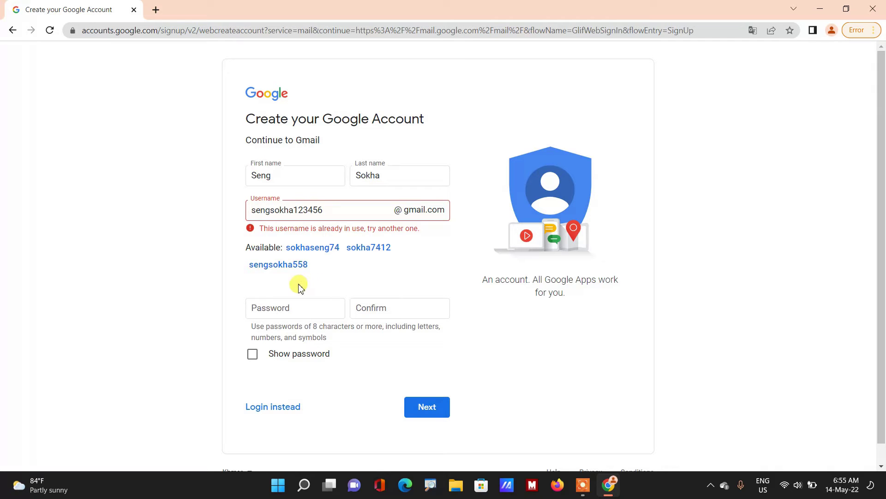
left_click(323, 210)
key("BackSpace")
key("BackSpace")
key("BackSpace")
key("BackSpace")
key("BackSpace")
key("BackSpace")
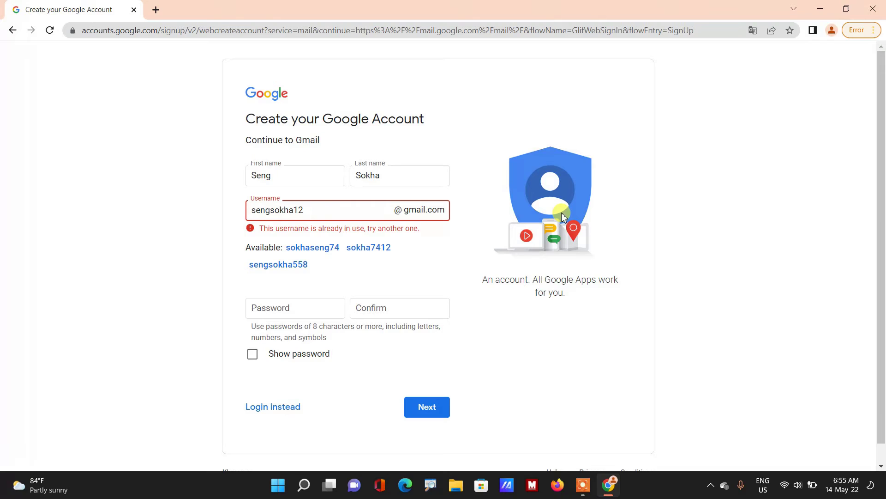
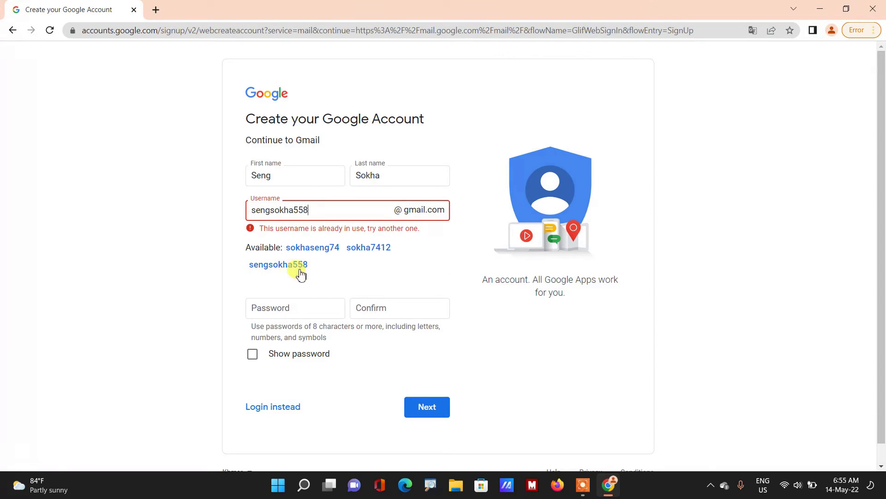
left_click(456, 252)
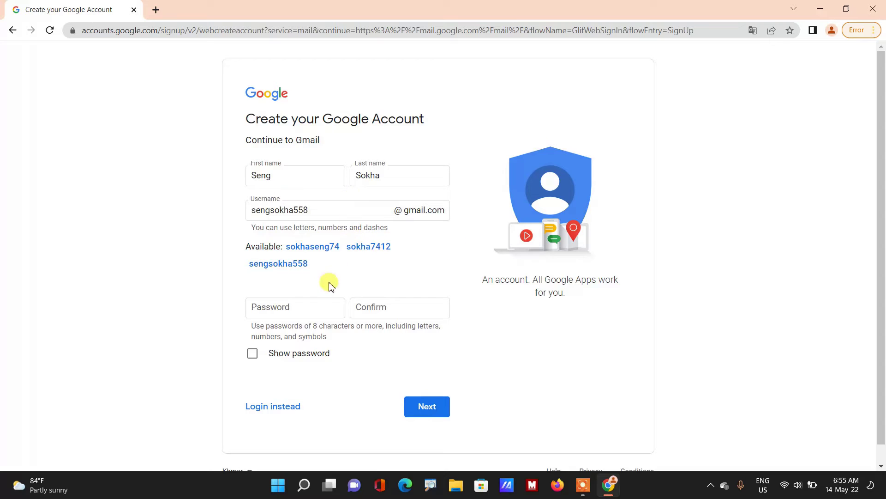
Step: Enter the account password, repeat it in Confirm, and submit the details
left_click(307, 309)
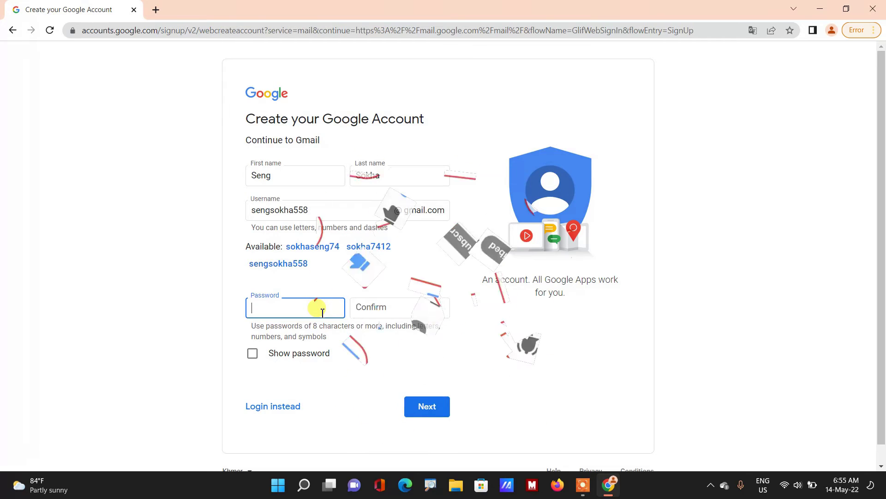
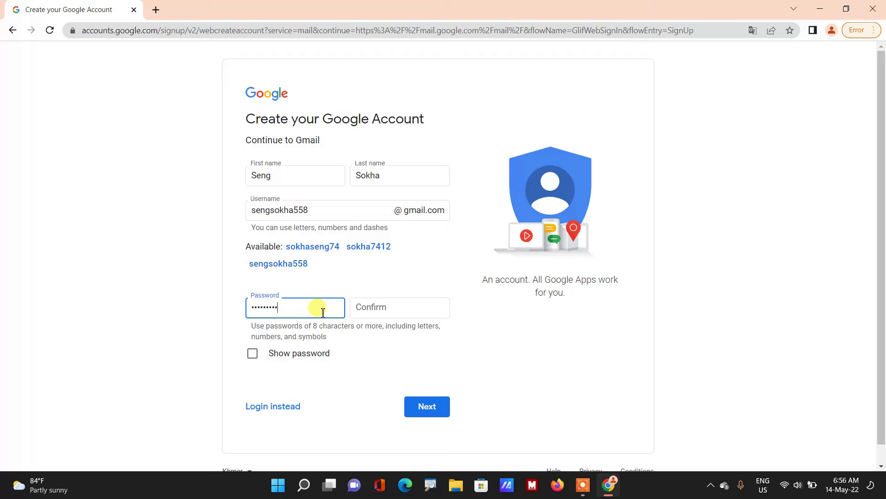
left_click(366, 308)
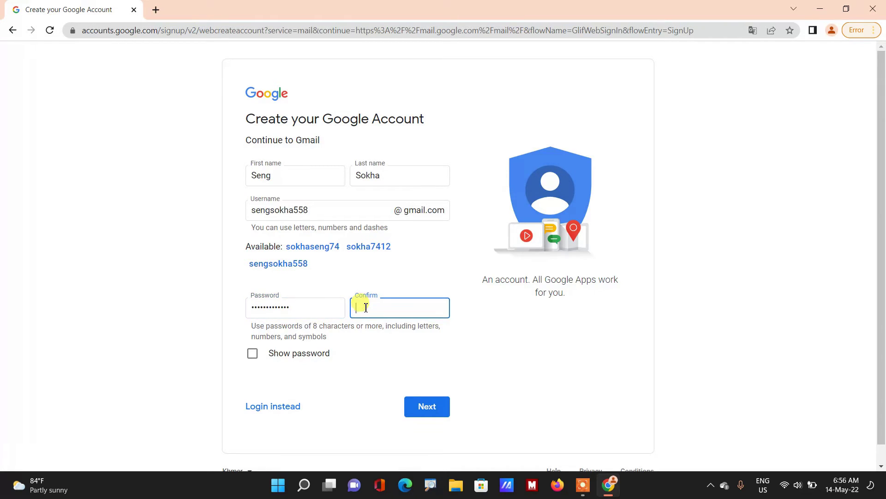
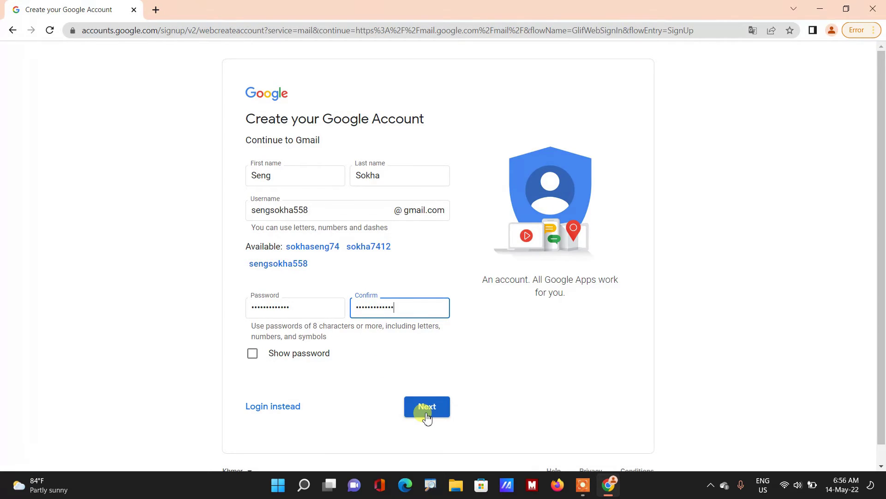
left_click(427, 416)
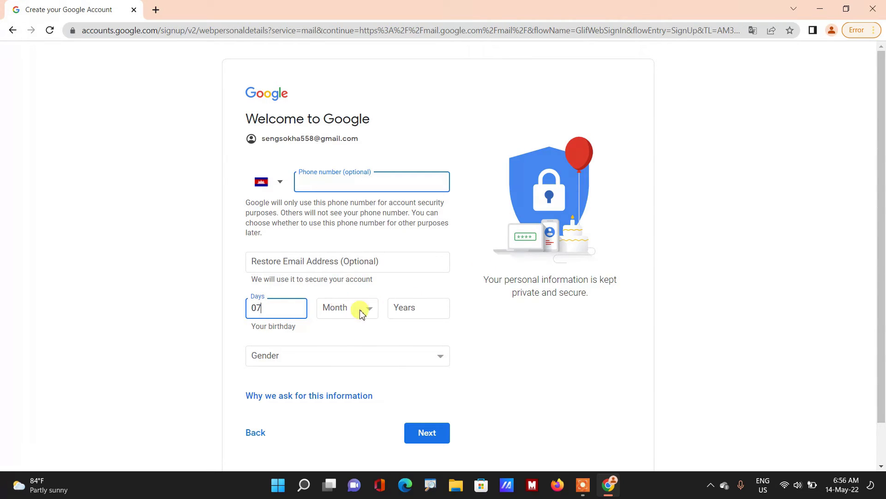
Step: Set the birth month to February, year 1982 and gender Male, then submit
left_click(360, 310)
left_click(360, 336)
left_click(404, 312)
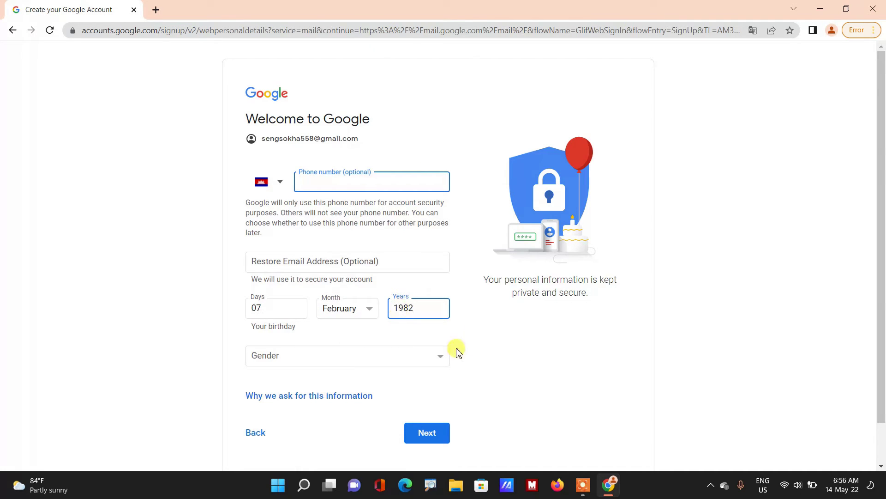
left_click(440, 355)
left_click(284, 383)
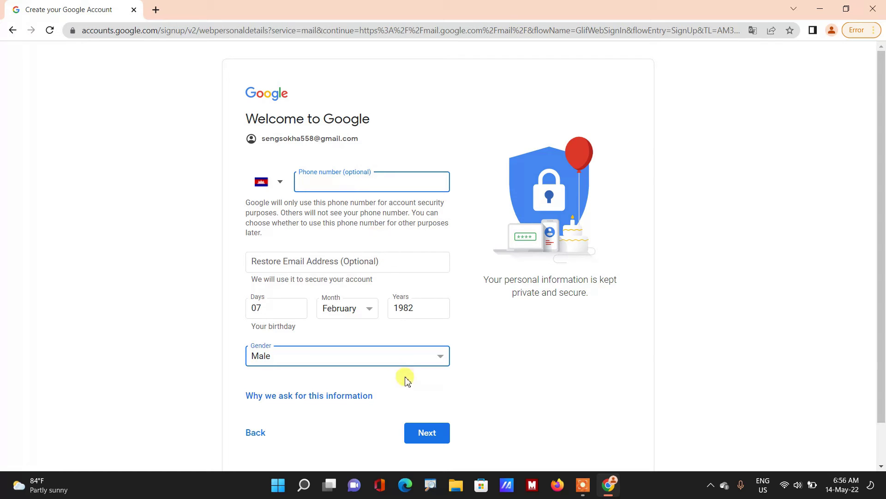
left_click(433, 434)
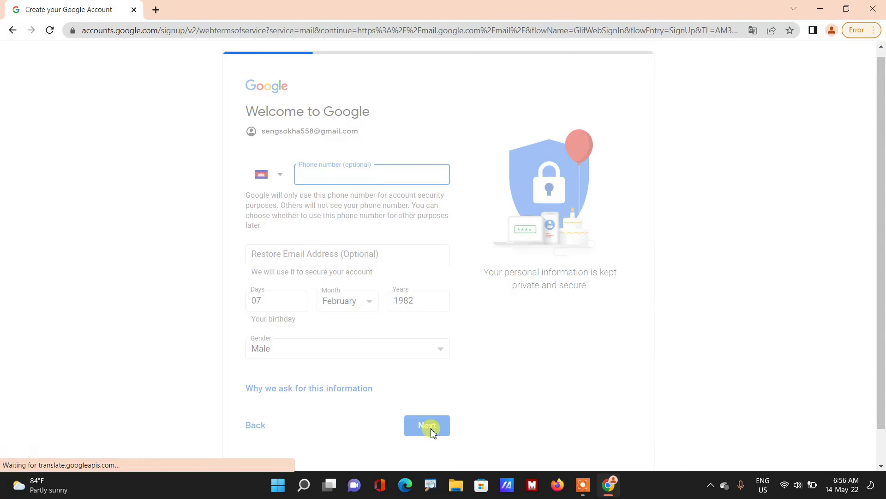
Step: Read through the Privacy and Terms page and agree to it
scroll(422, 380, "down", 5)
scroll(397, 307, "up", 2)
scroll(397, 303, "down", 3)
scroll(396, 303, "up", 2)
scroll(393, 311, "down", 10)
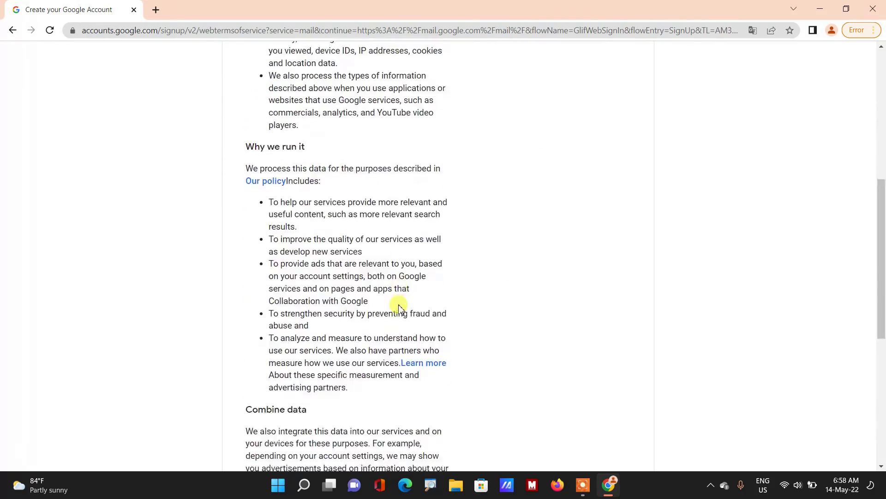
scroll(352, 293, "up", 15)
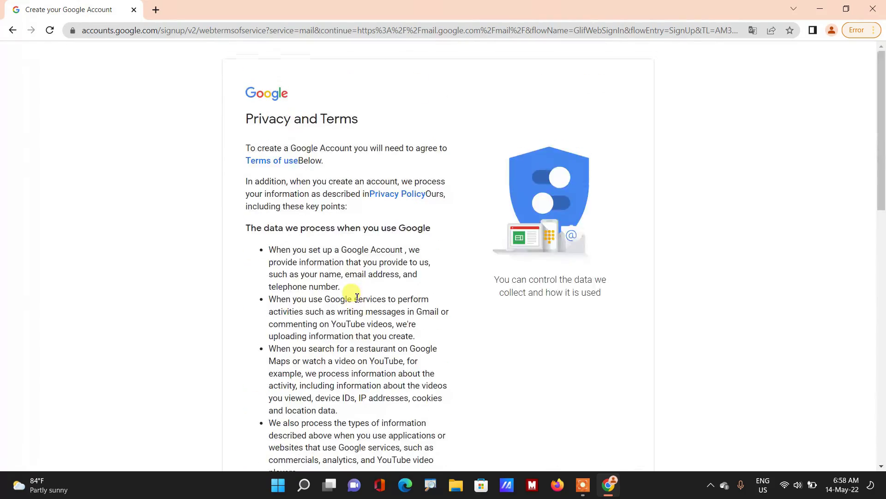
scroll(361, 302, "down", 12)
scroll(361, 302, "down", 3)
left_click(421, 388)
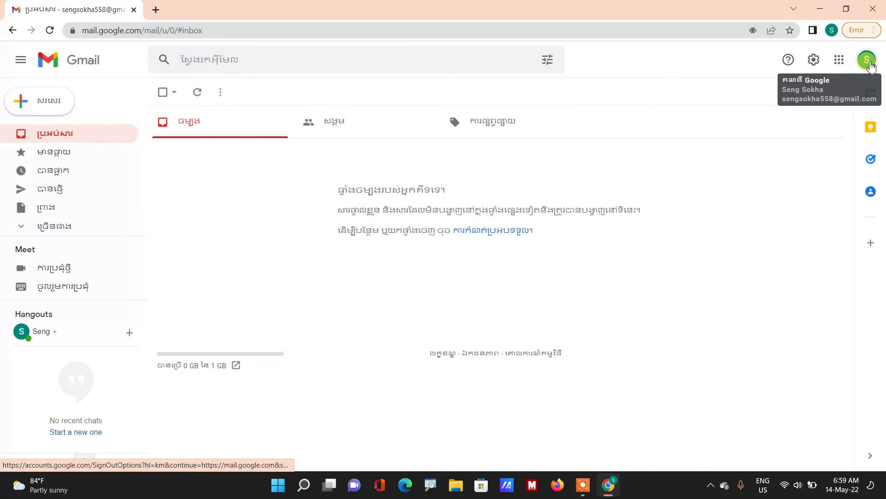
Step: Sign out of the new account and choose it again in the account chooser
left_click(868, 61)
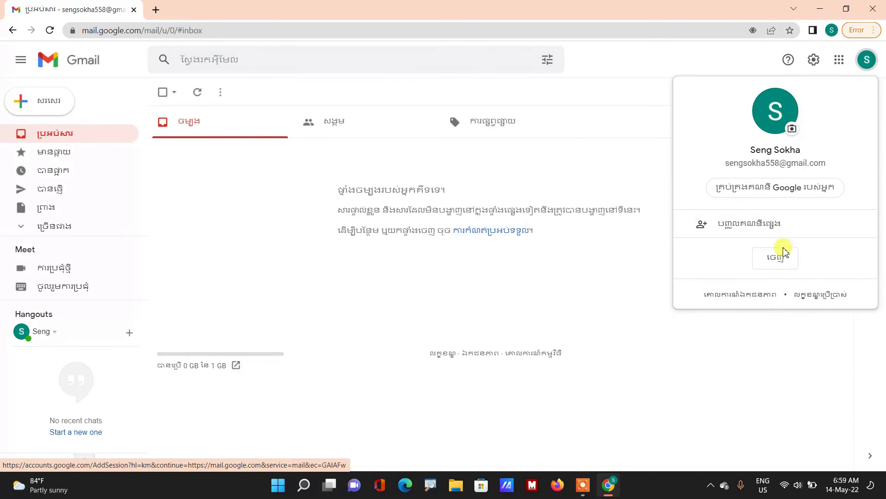
left_click(779, 257)
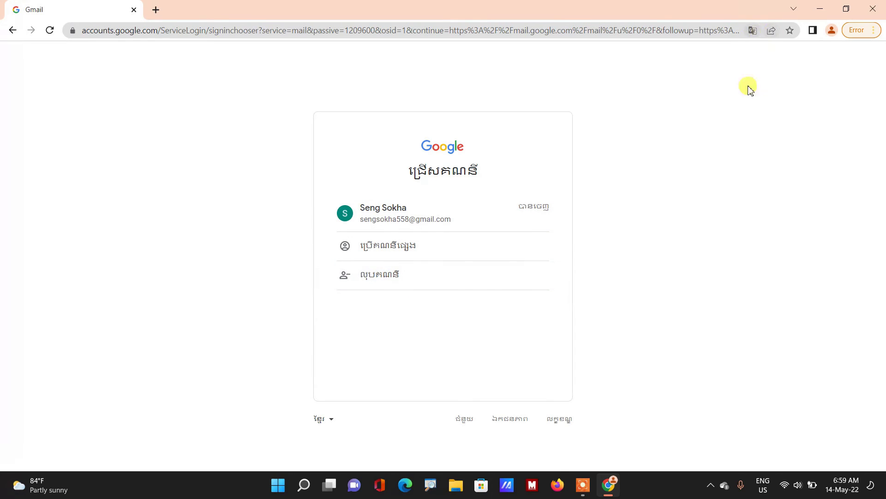
left_click(403, 221)
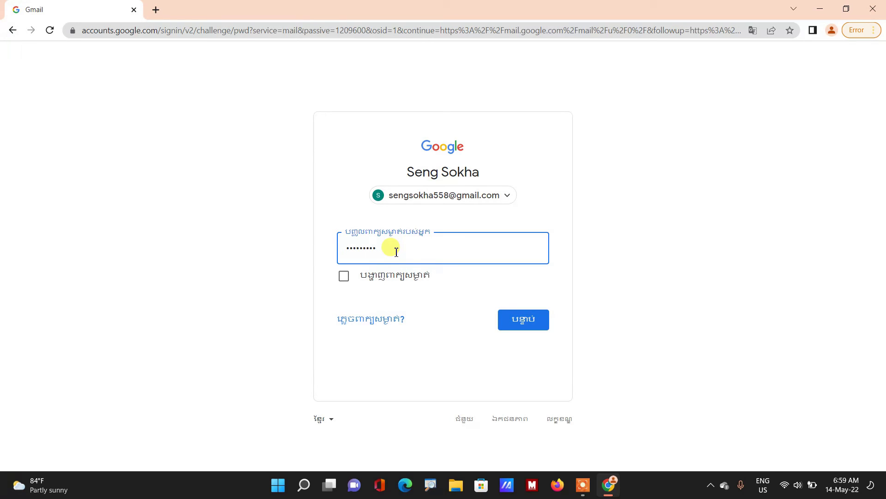
Step: Submit the password, then decline adding recovery details and continue to the inbox
left_click(515, 318)
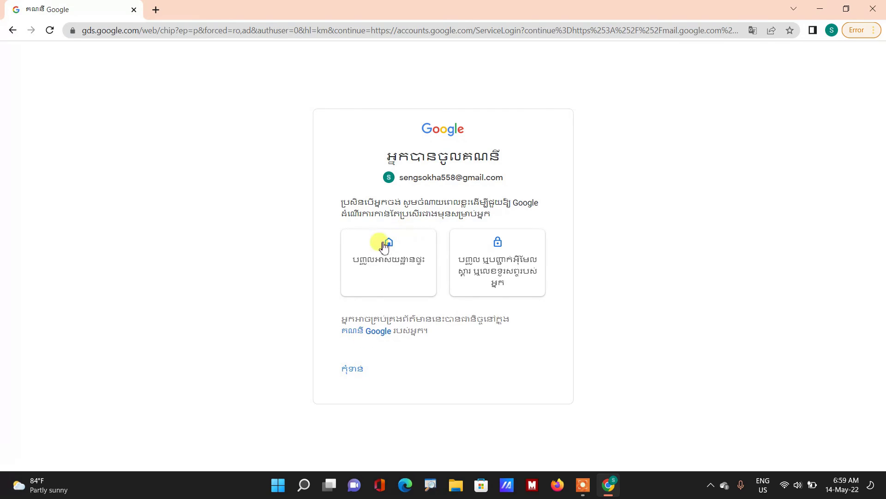
left_click(358, 370)
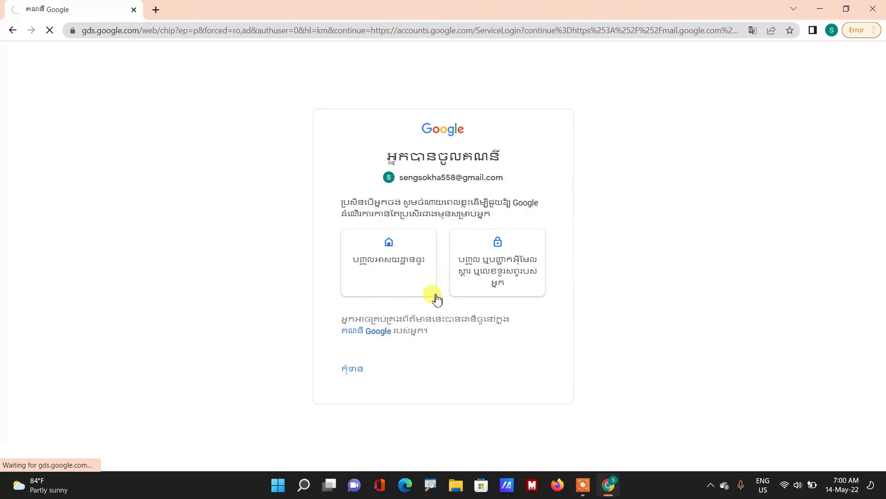
left_click(349, 369)
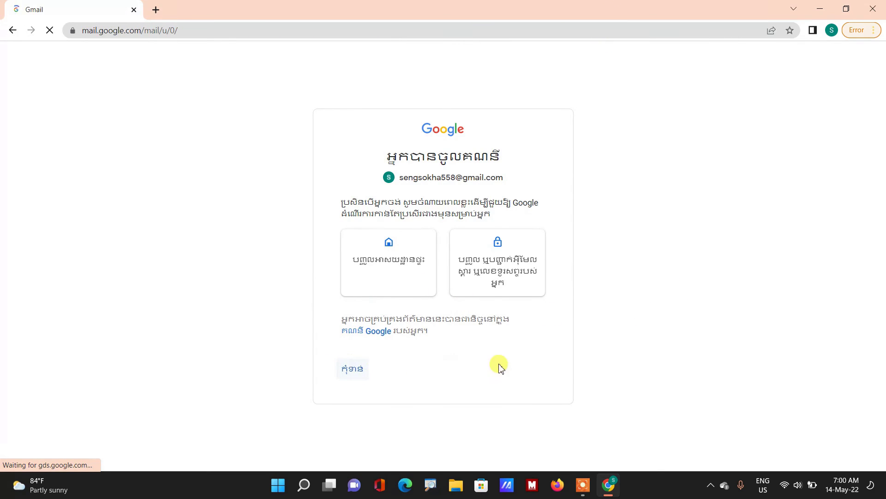